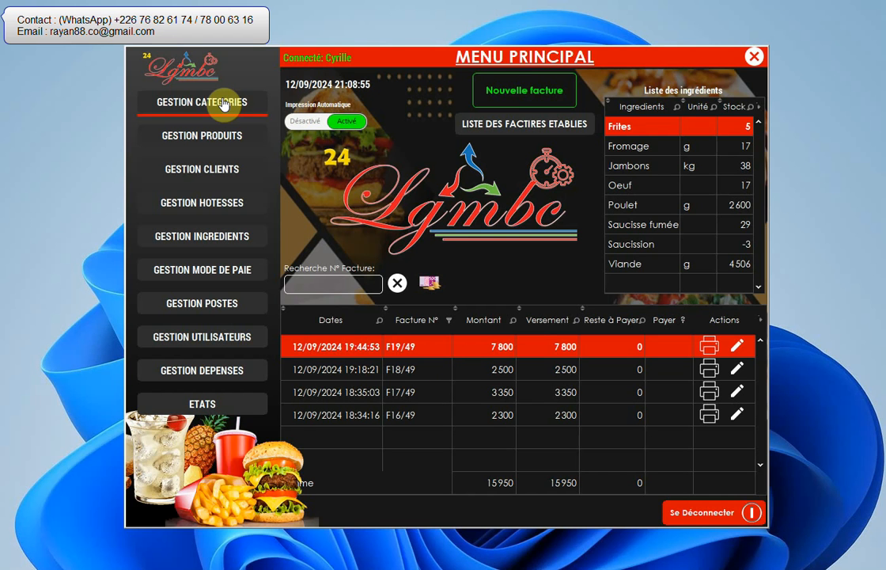
- Open the user management list and start a new user, filling in the last name, first name and login identifier
click(206, 339)
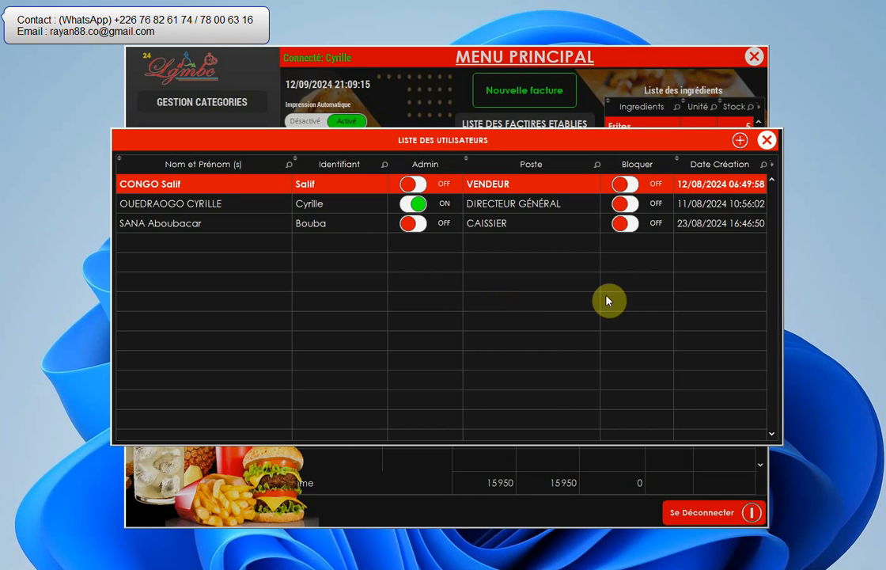
click(741, 146)
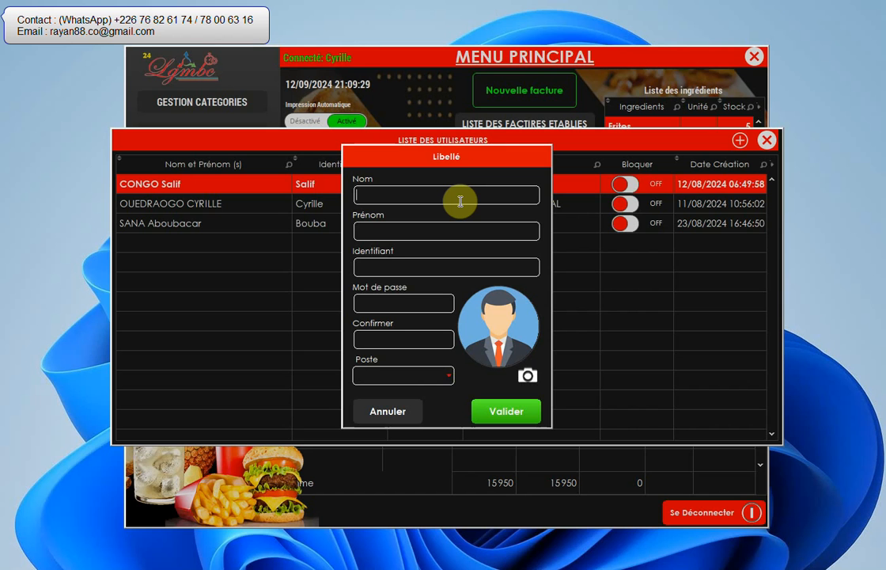
key(Tab)
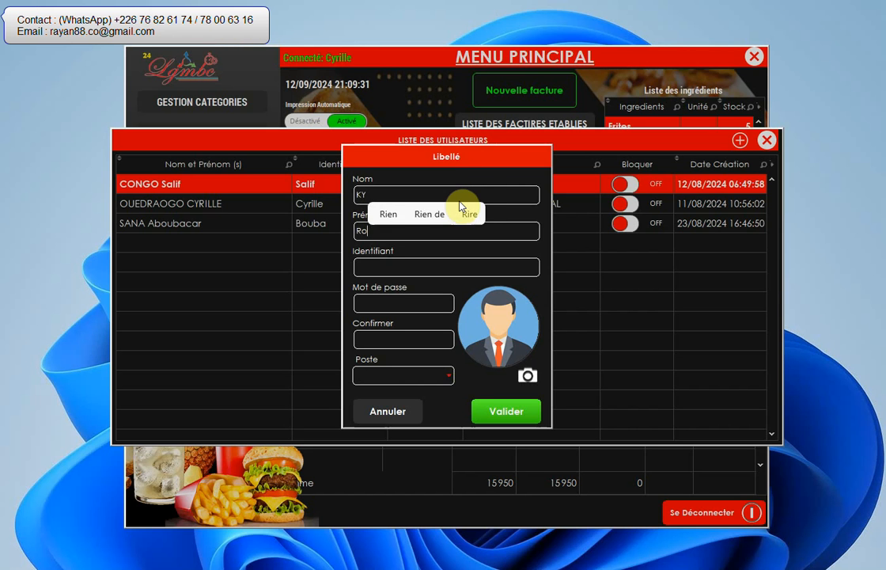
key(Tab)
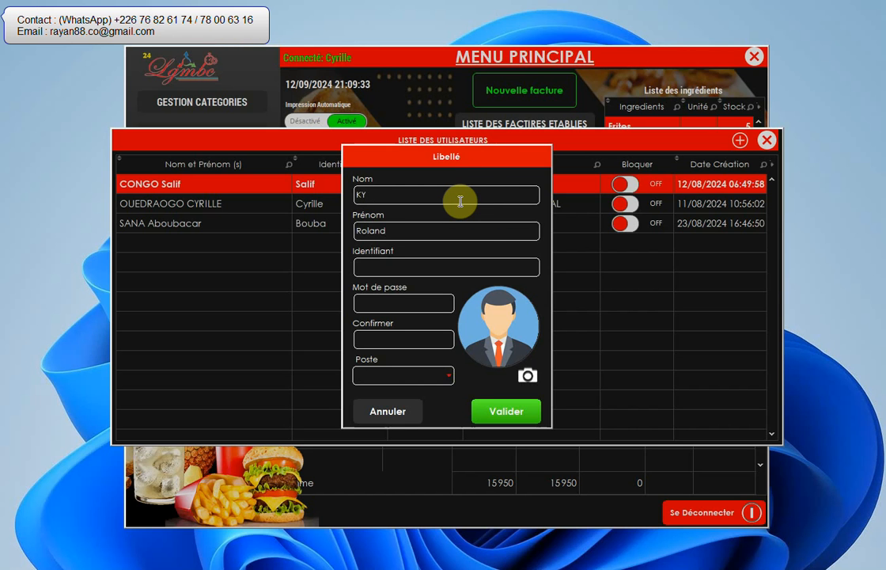
text(Roland)
key(Tab)
- Enter and confirm the new user's password, and set the post to VENDEUR
text(1234)
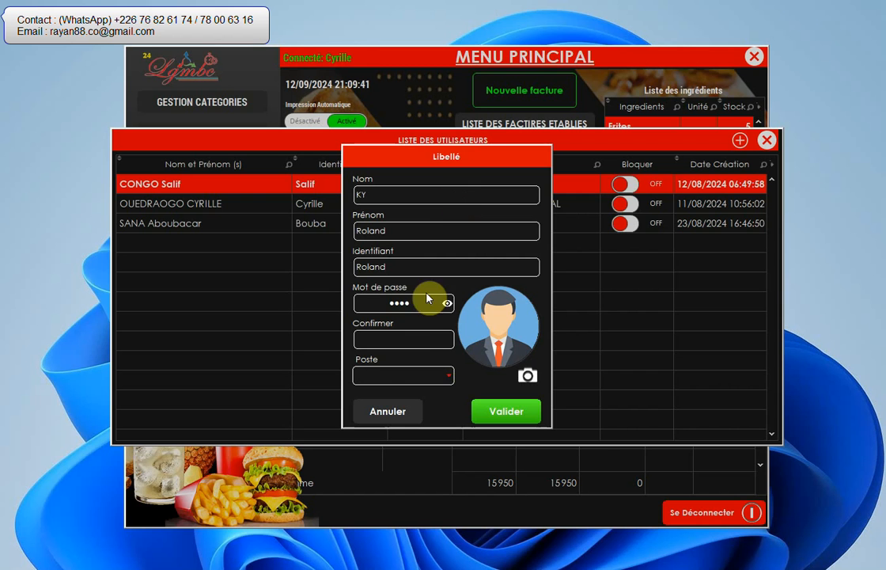
click(406, 338)
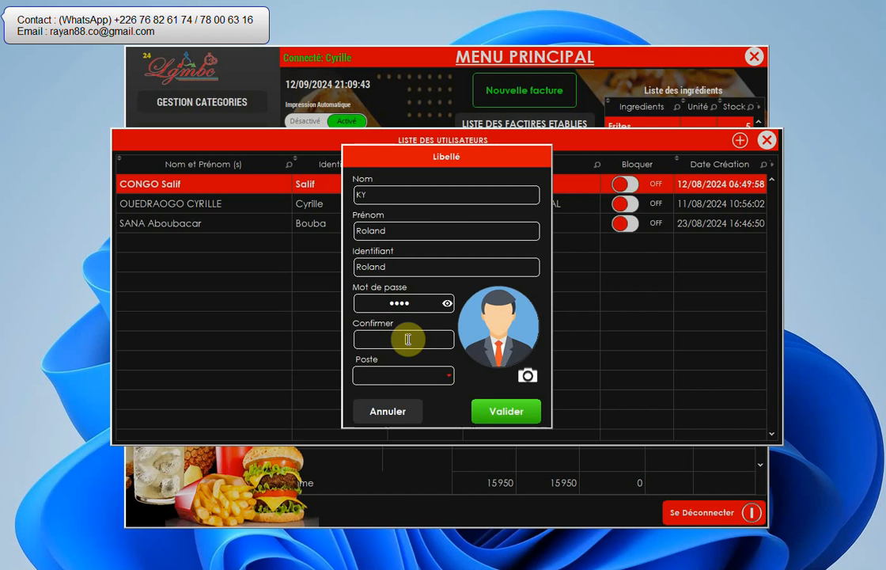
text(1234)
click(419, 375)
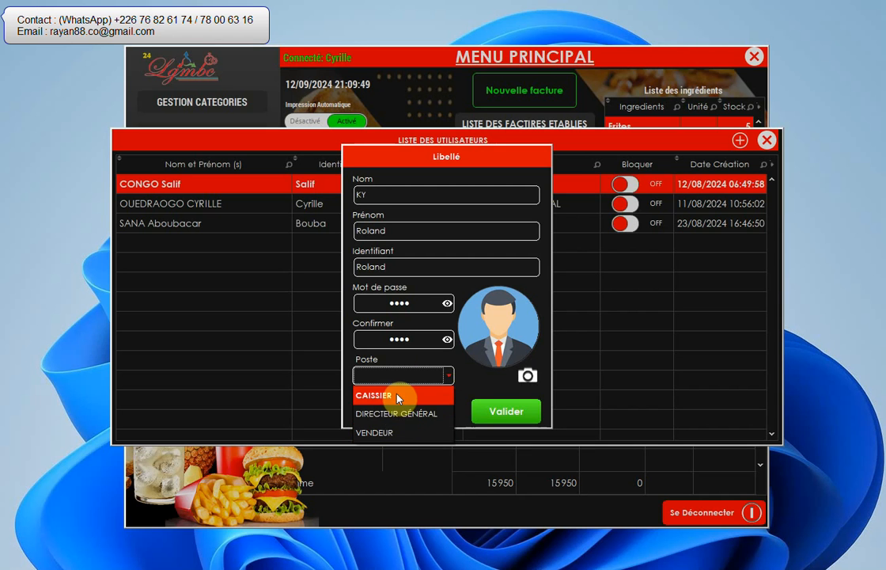
click(401, 433)
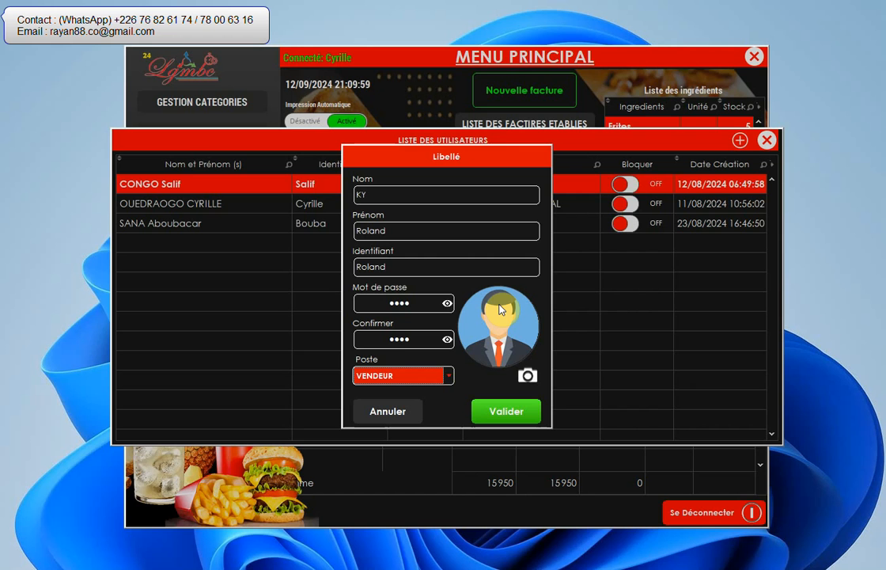
- Add a portrait photo from the image files to the new user and save the record
click(528, 374)
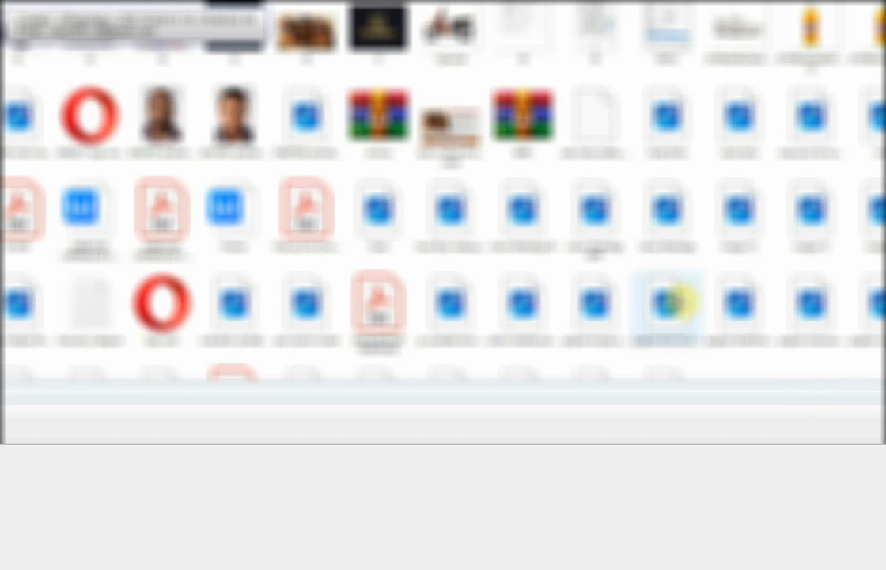
double_click(246, 116)
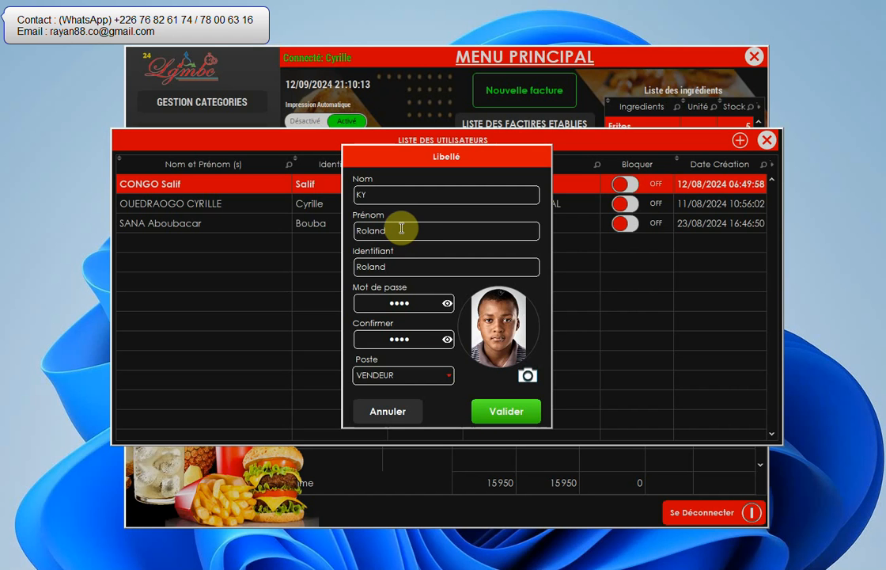
click(510, 414)
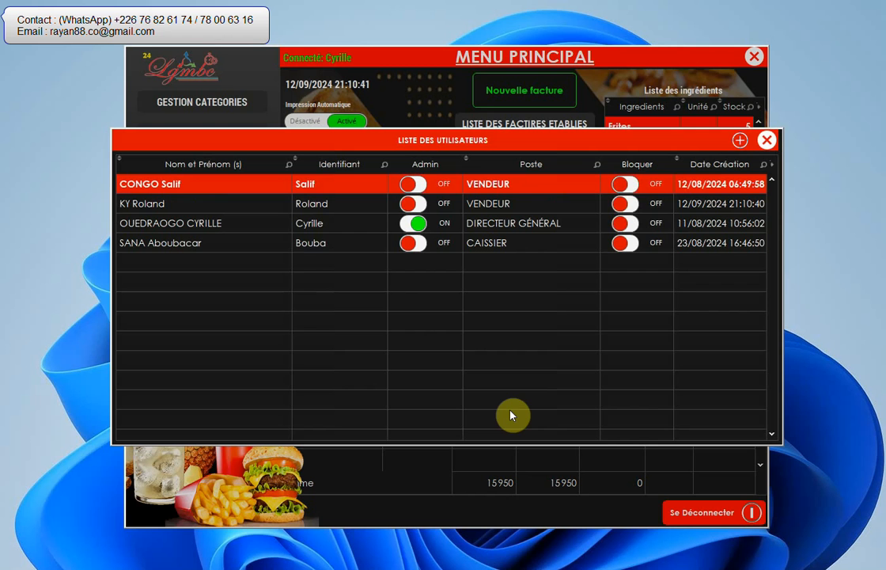
- Toggle the newly created user's Admin and Bloquer settings on and back off, and close the user list
click(254, 209)
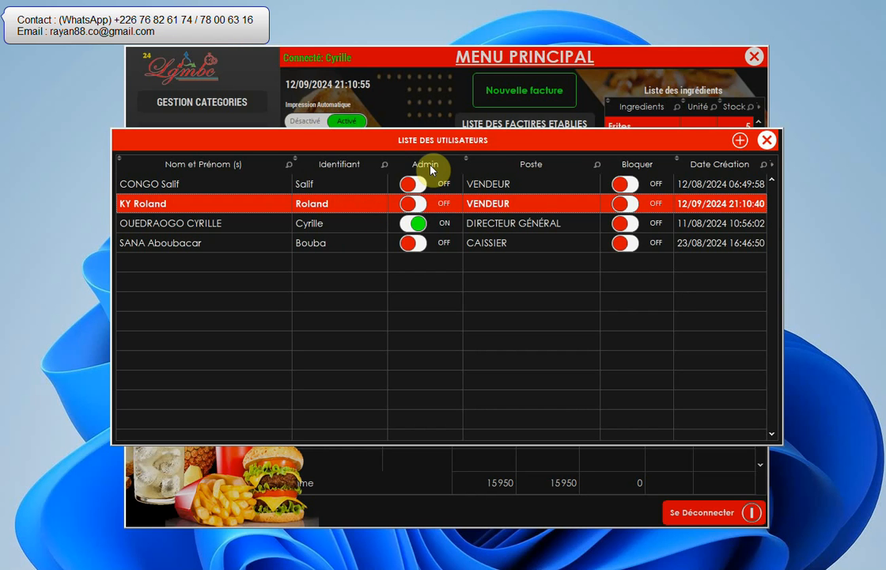
click(419, 207)
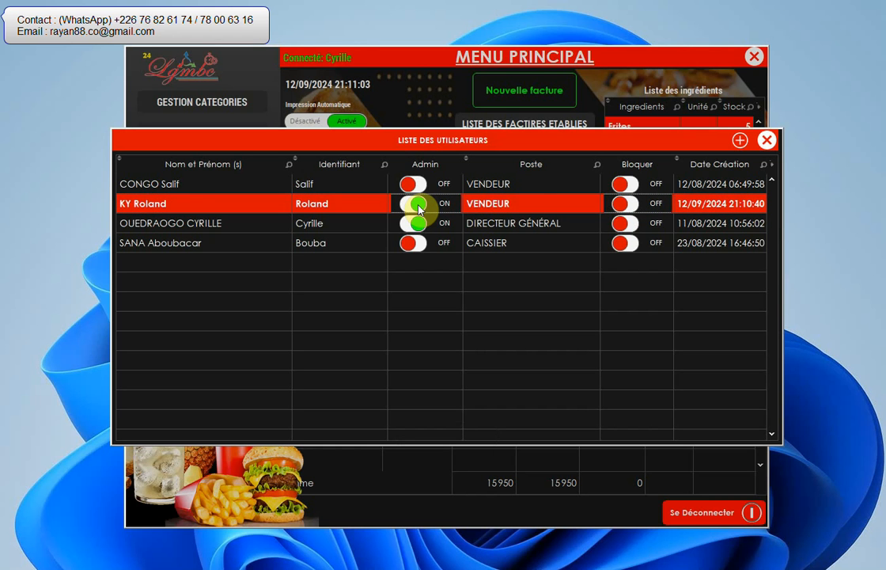
click(418, 208)
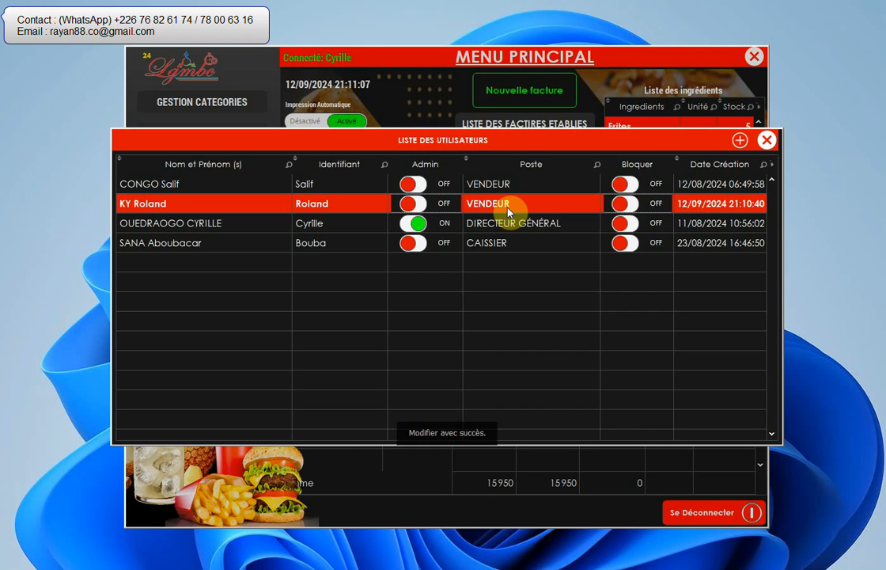
click(626, 204)
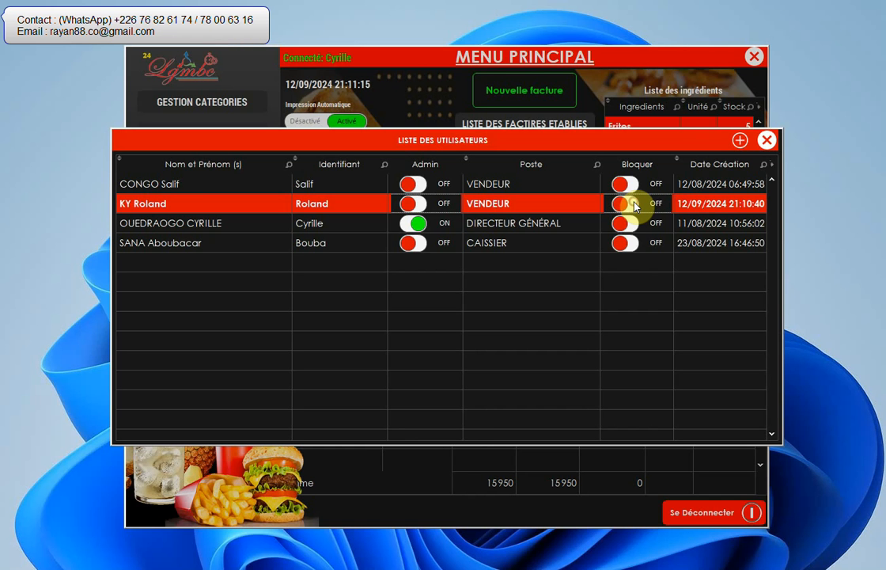
click(635, 206)
click(767, 141)
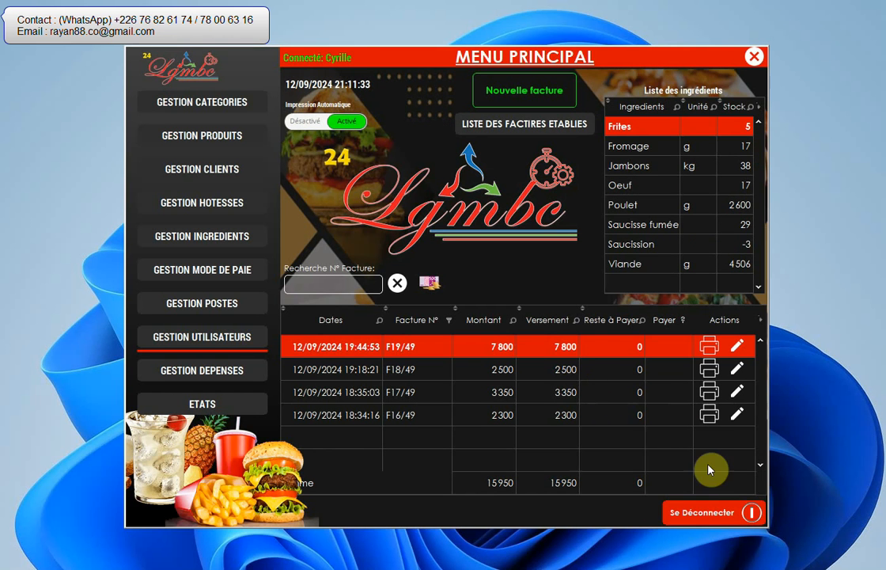
- Log out of the current account and log in with the new user's identifier and password
click(702, 515)
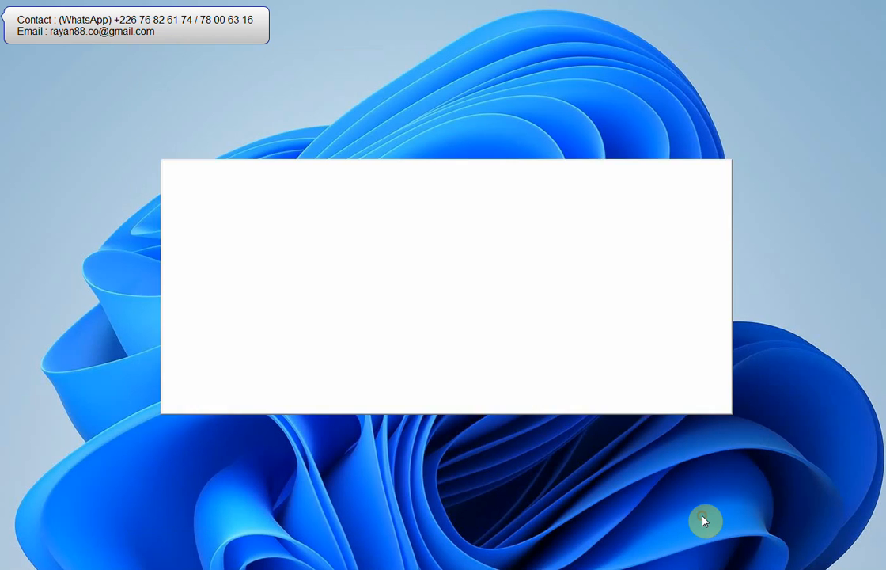
click(313, 394)
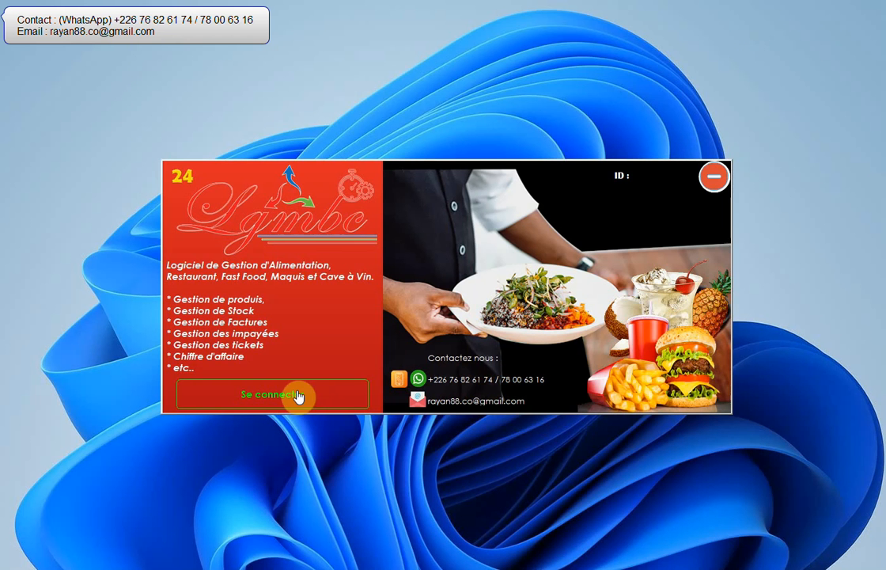
click(432, 257)
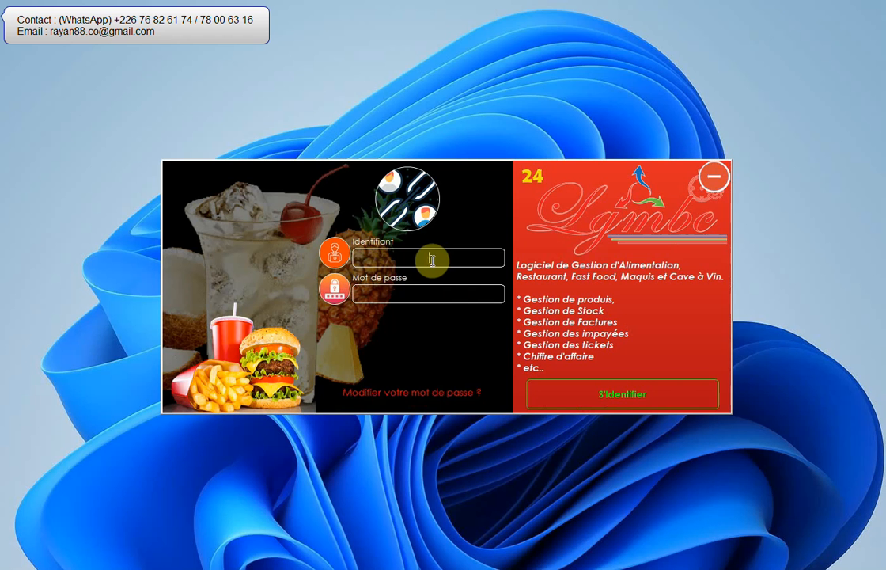
text(ro)
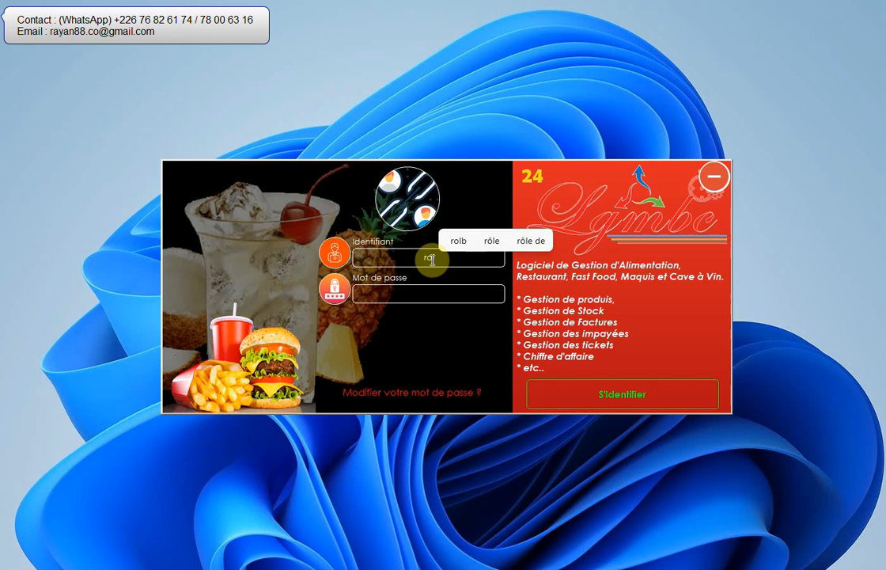
text(land)
key(Tab)
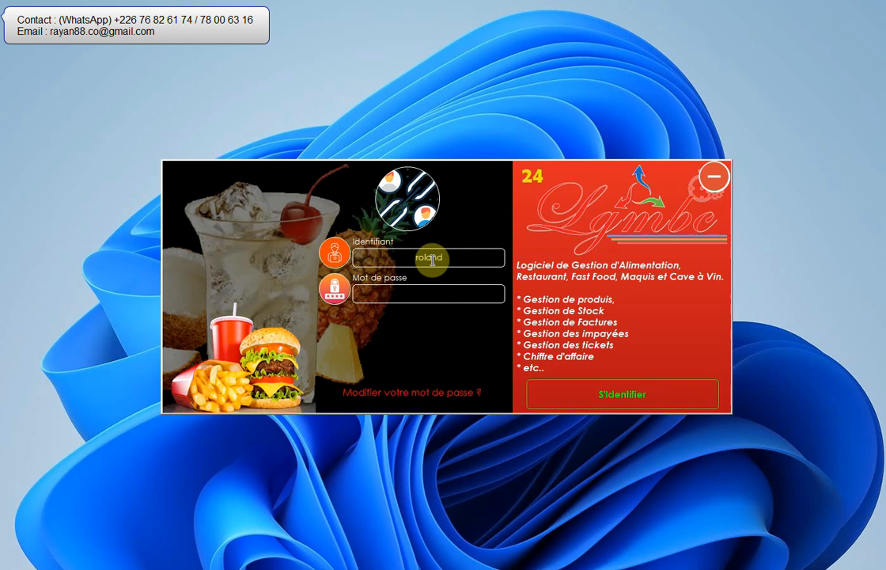
text(1234)
click(567, 387)
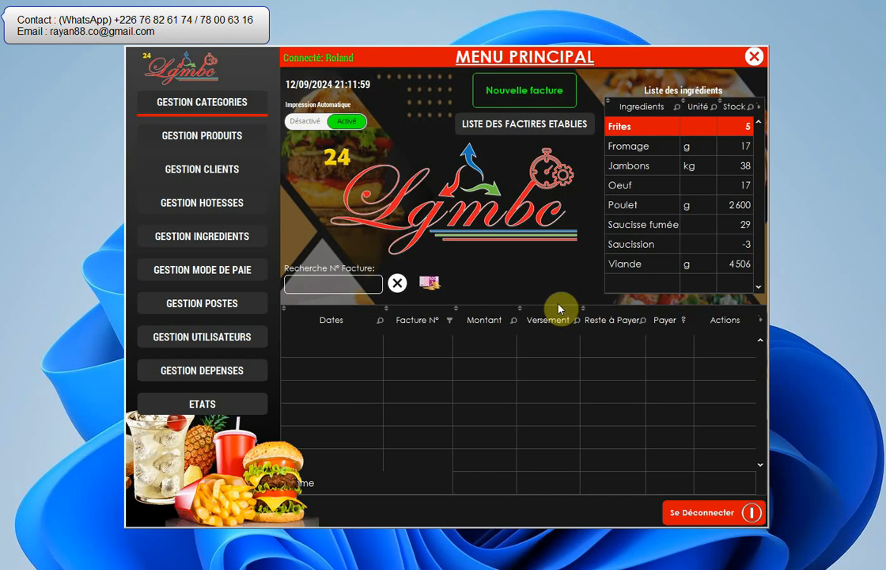
- Log out, enter the new user's identifier and current password on the login form, and open the password change form
click(706, 514)
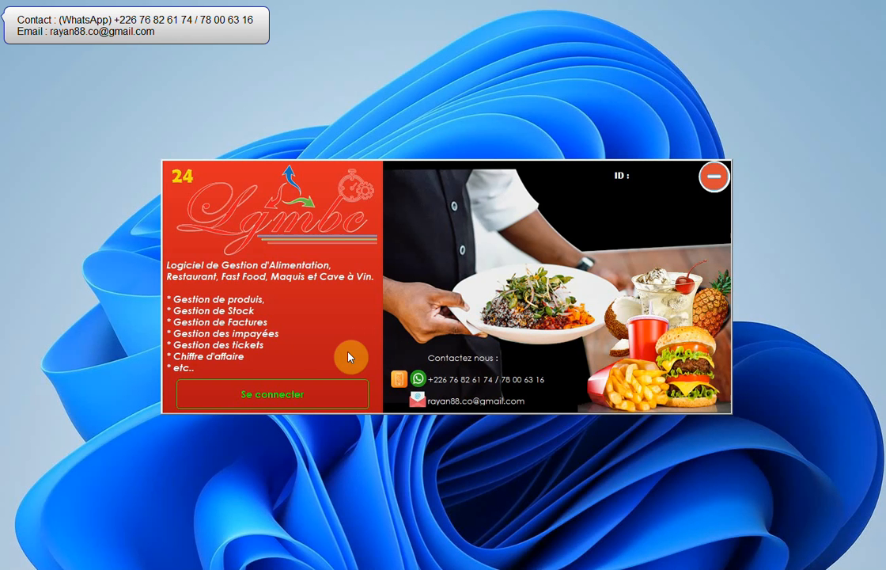
click(292, 404)
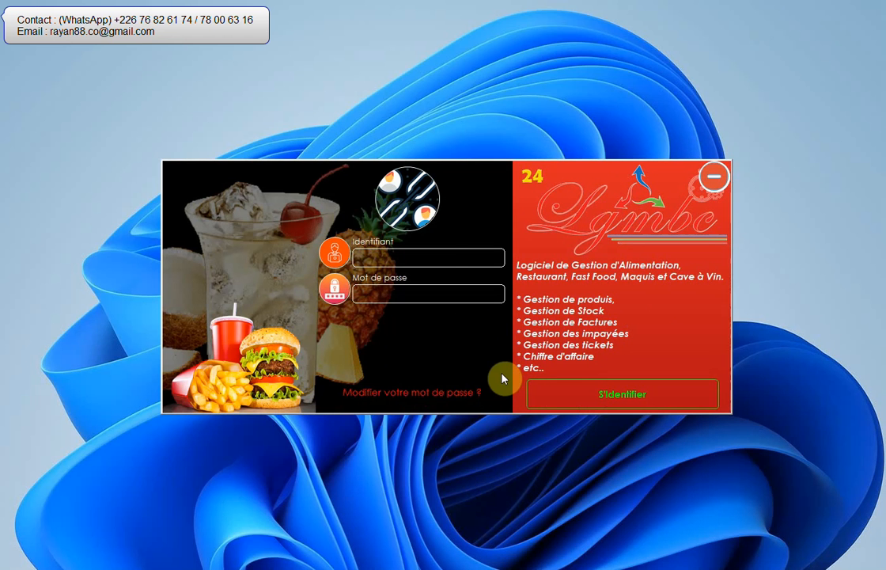
click(441, 257)
text(roland)
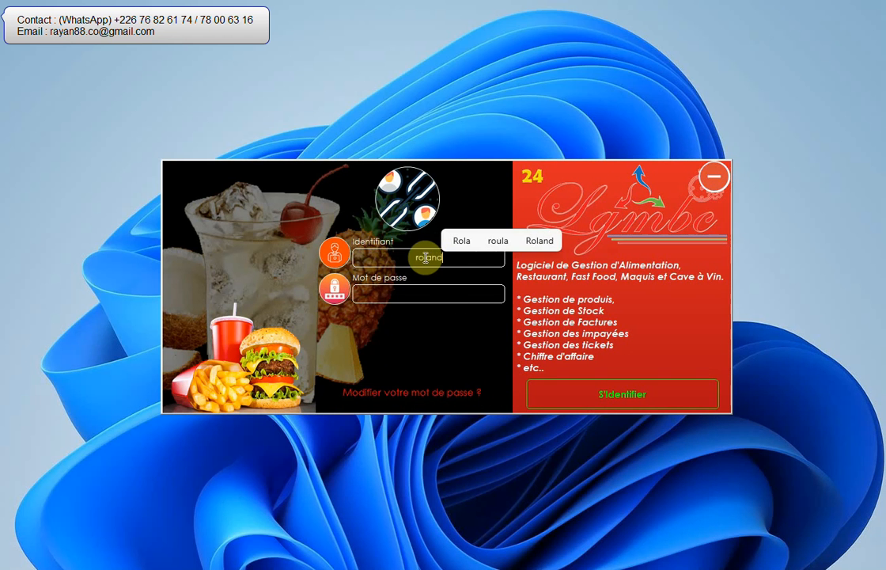
key(Tab)
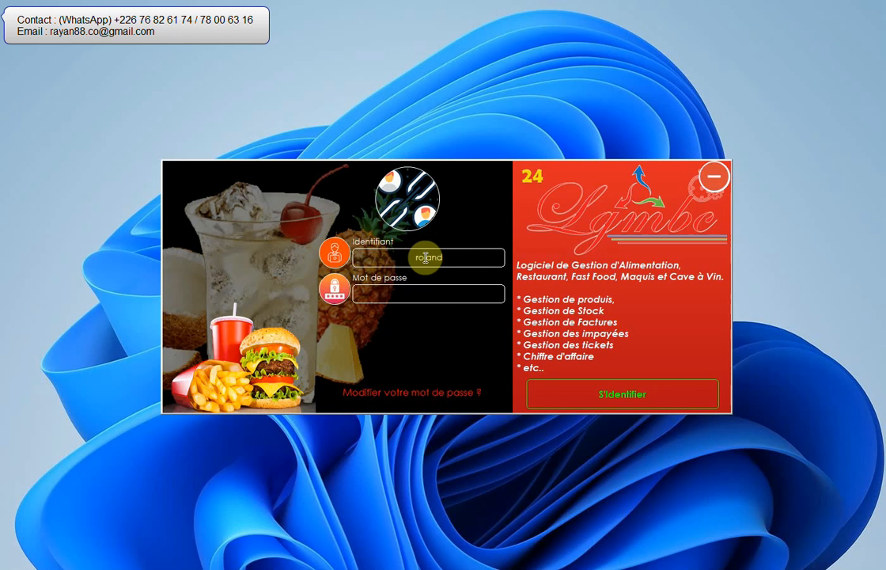
text(1234)
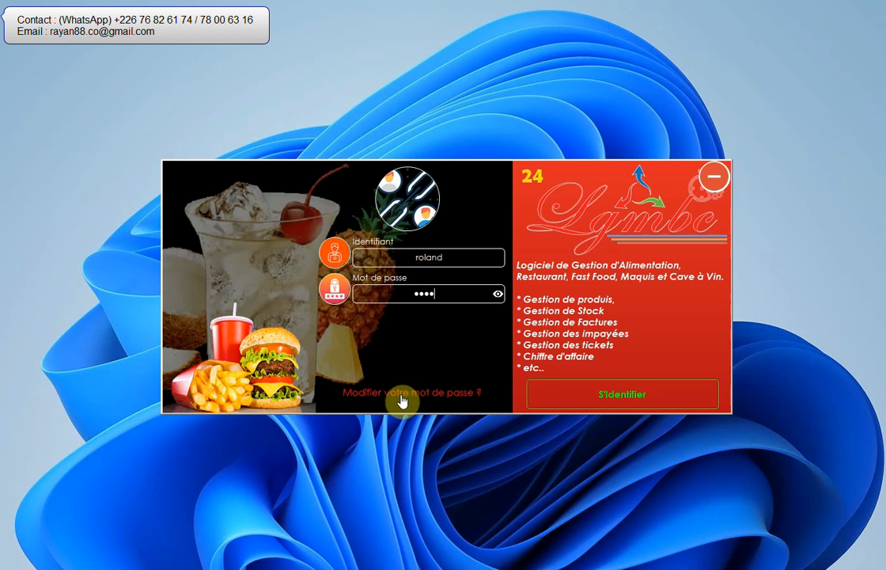
click(442, 396)
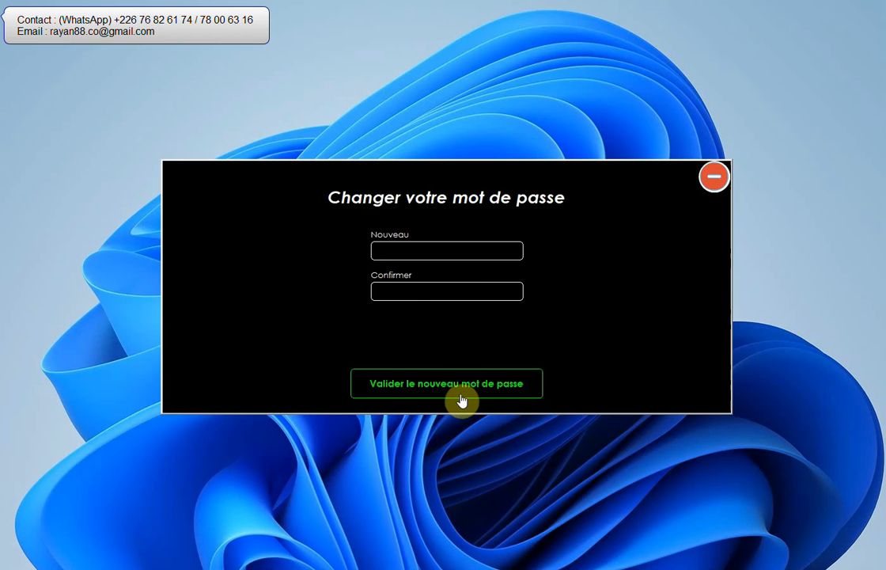
- Enter the new password in the Nouveau field, reveal it to check it, and hide it again
click(470, 254)
text(1234)
click(516, 250)
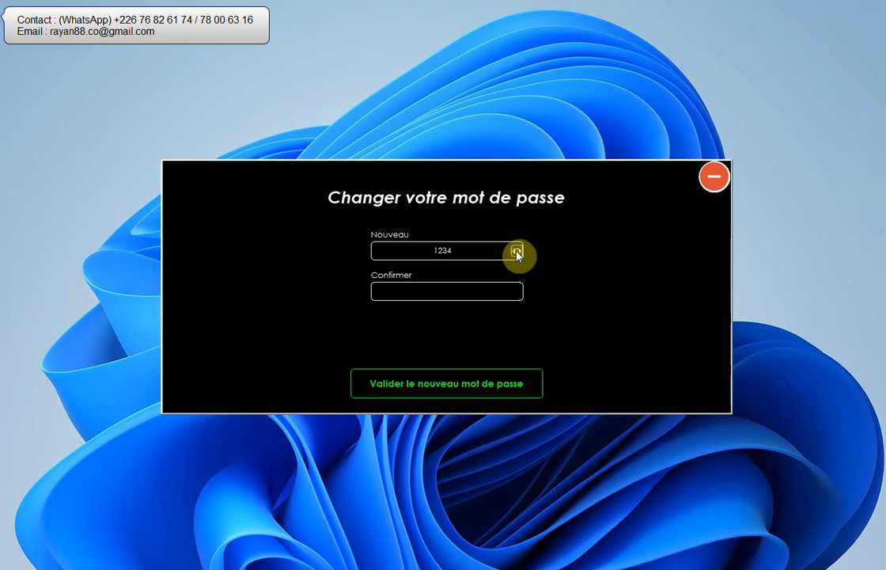
click(516, 251)
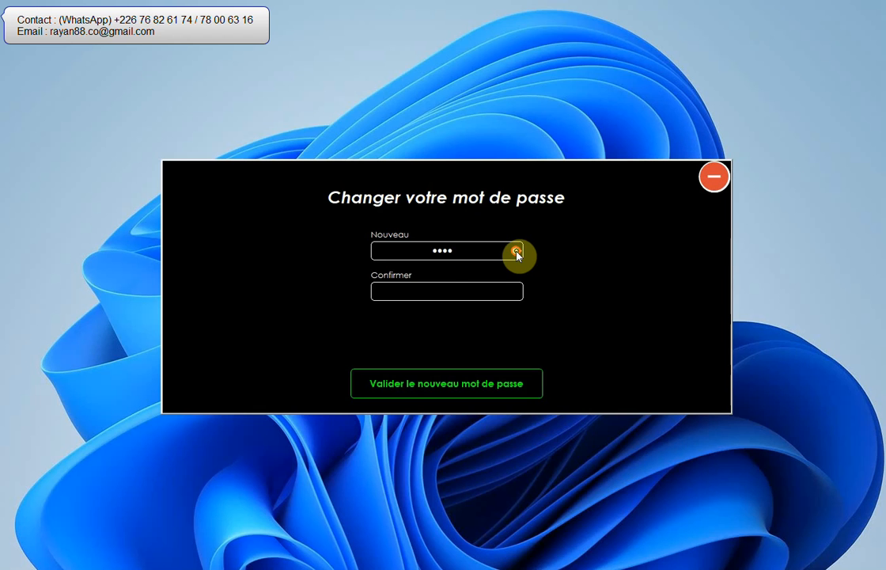
- Repeat the new password in the Confirmer field, reveal it to check it, and hide it again
click(445, 290)
text(123)
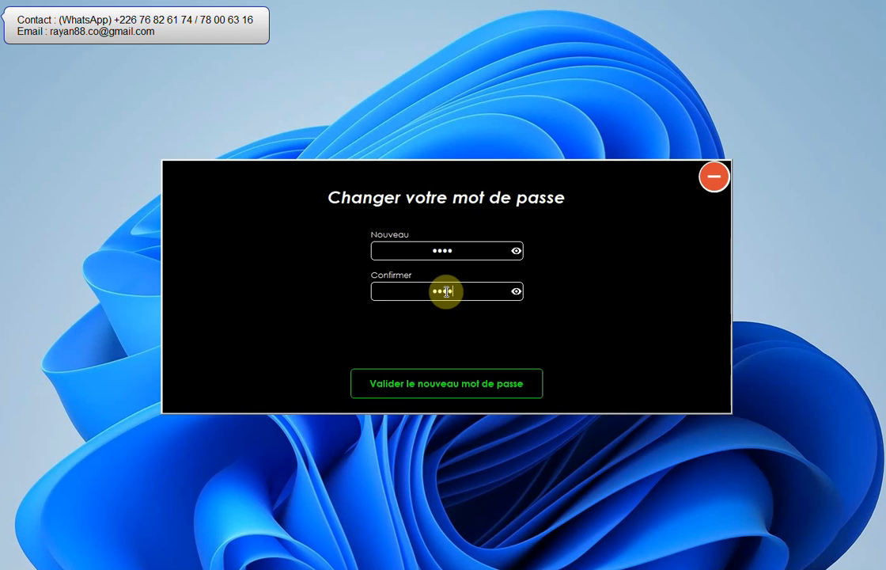
text(4)
click(516, 291)
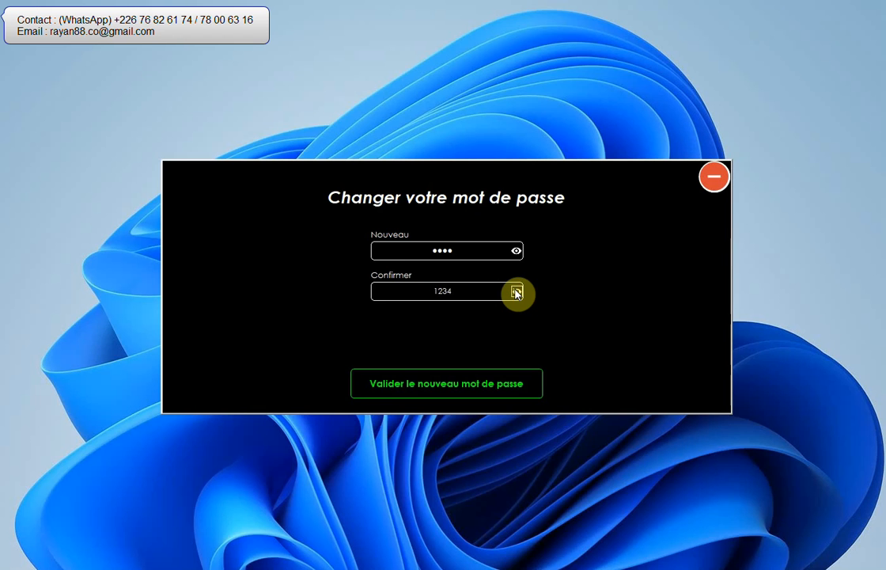
click(516, 291)
- Validate the password change, accept the confirmation request and dismiss the notice
click(456, 393)
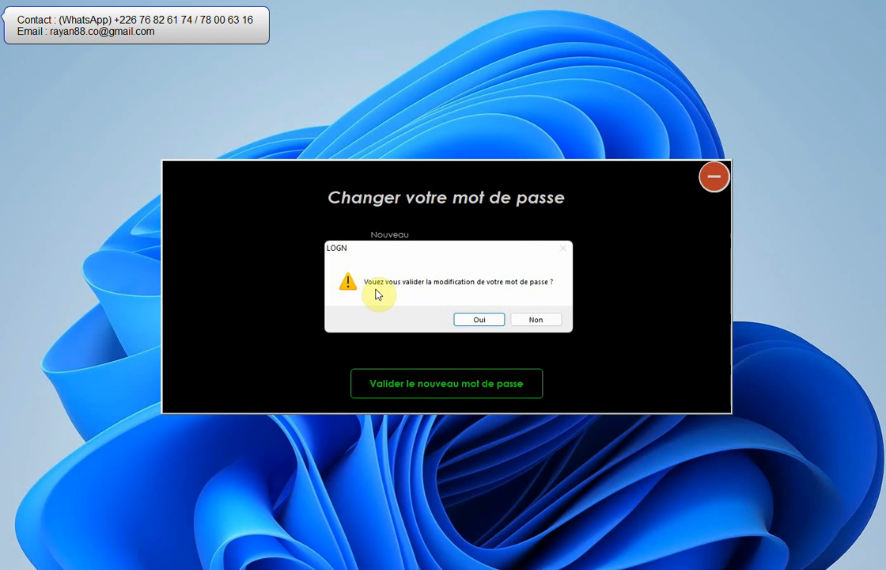
click(489, 323)
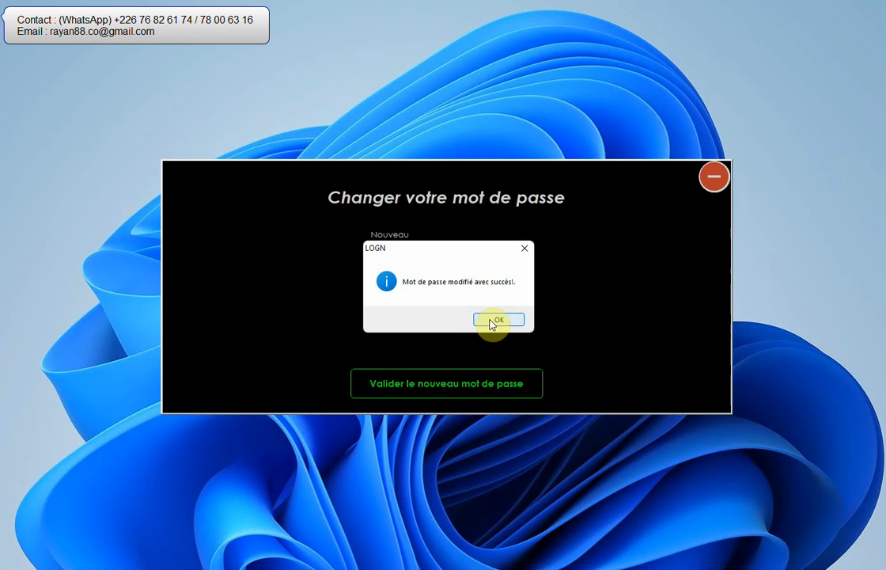
click(490, 321)
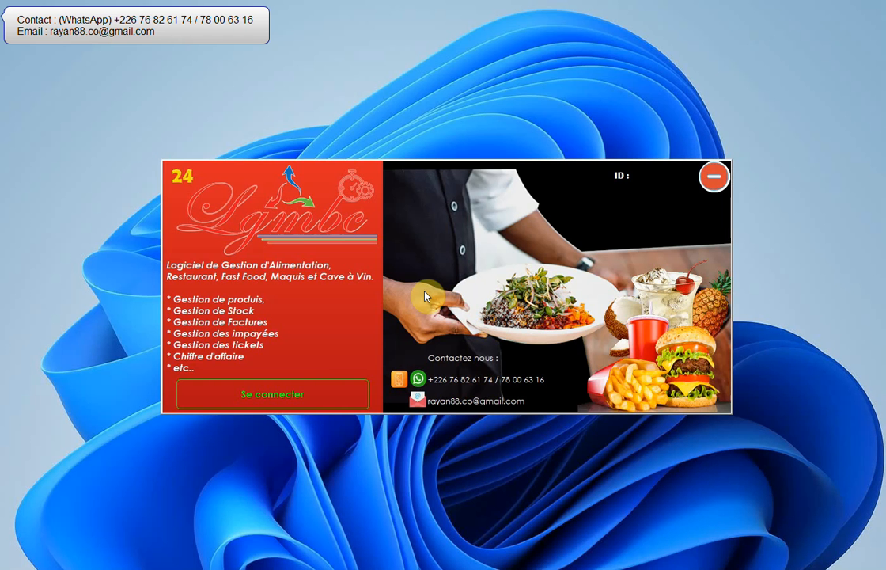
- Open the login form and enter the new user's identifier
click(310, 395)
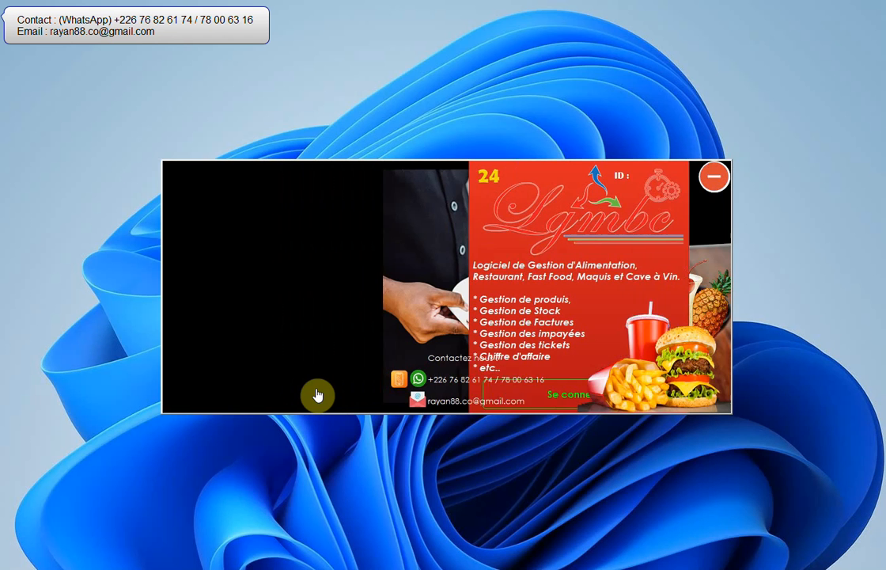
text(roland)
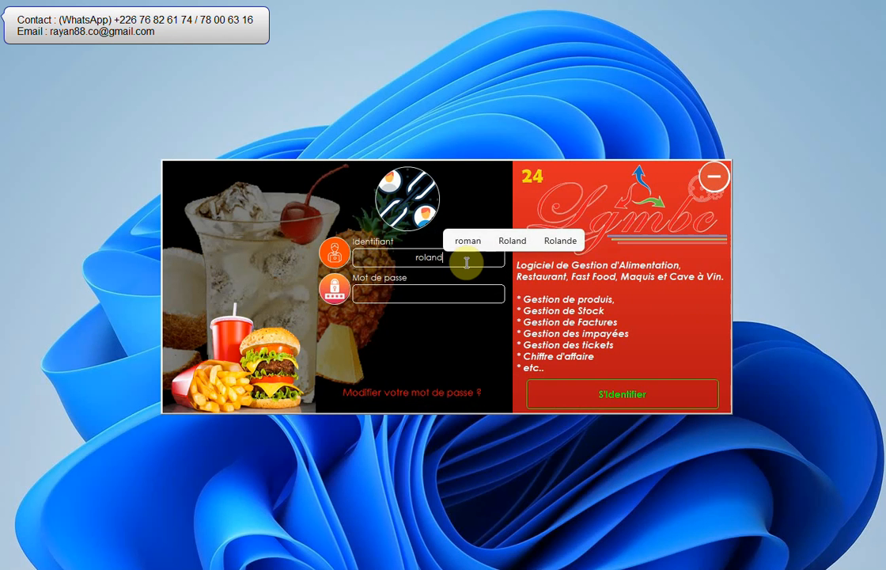
key(Tab)
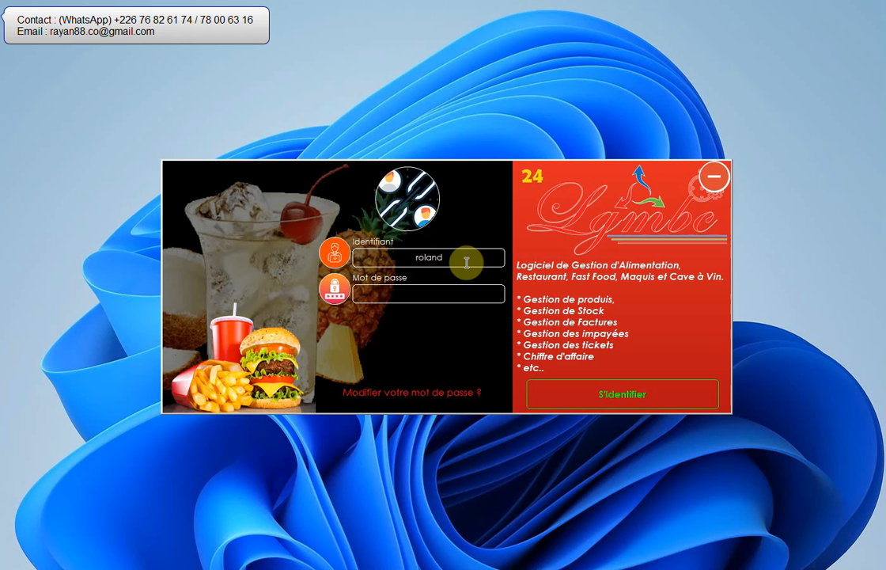
- Try to log in with the user's former password, revealing it to check it first, and dismiss the notice
text(1234)
click(498, 293)
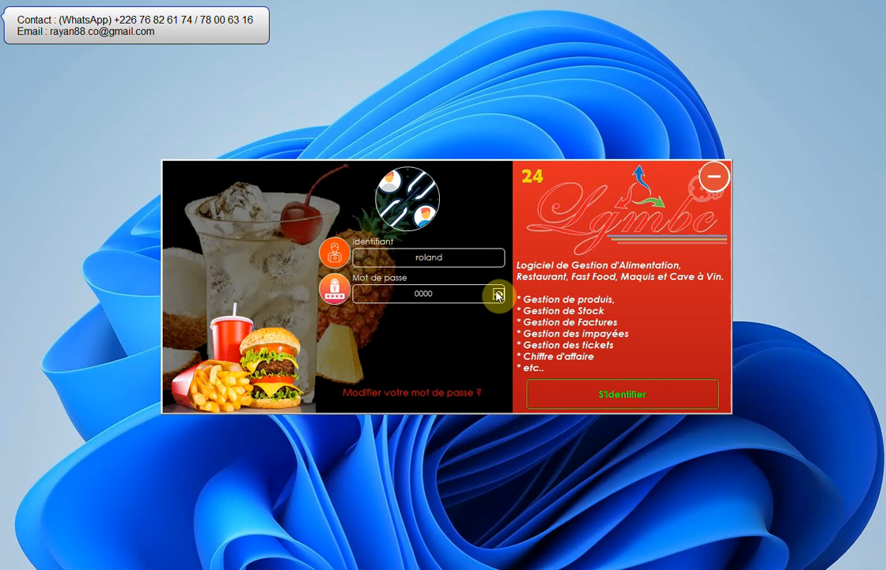
click(621, 394)
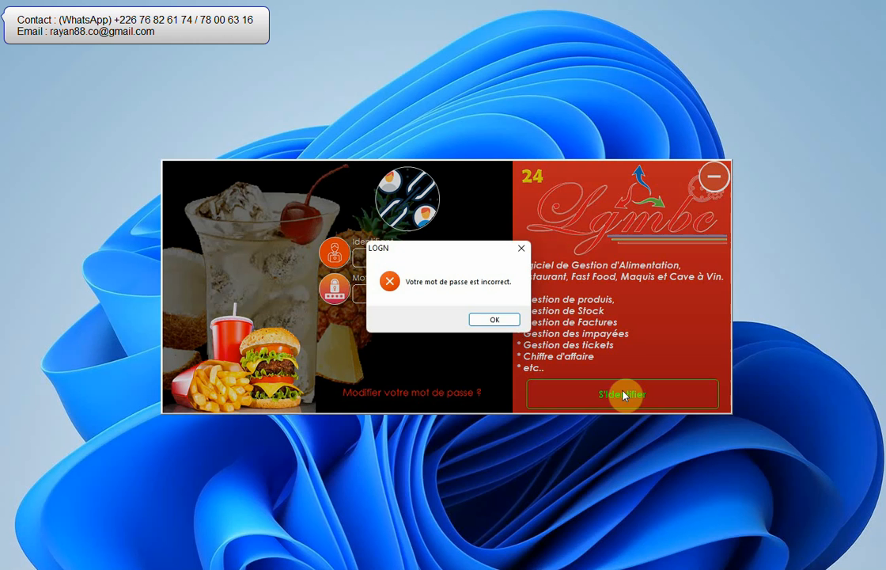
click(492, 320)
- Enter the user's new password in the Mot de passe field, reveal and hide it to check it, and log in
text(••••)
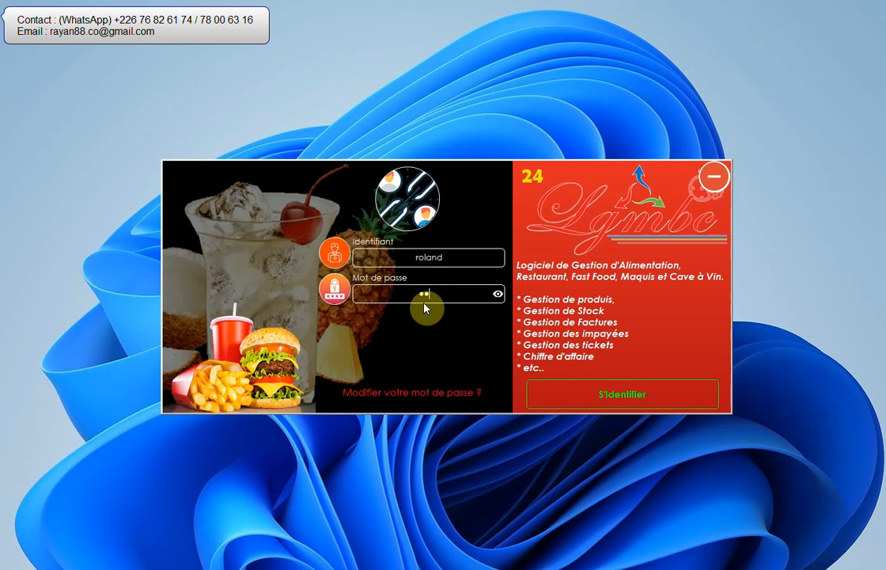
click(497, 294)
click(499, 294)
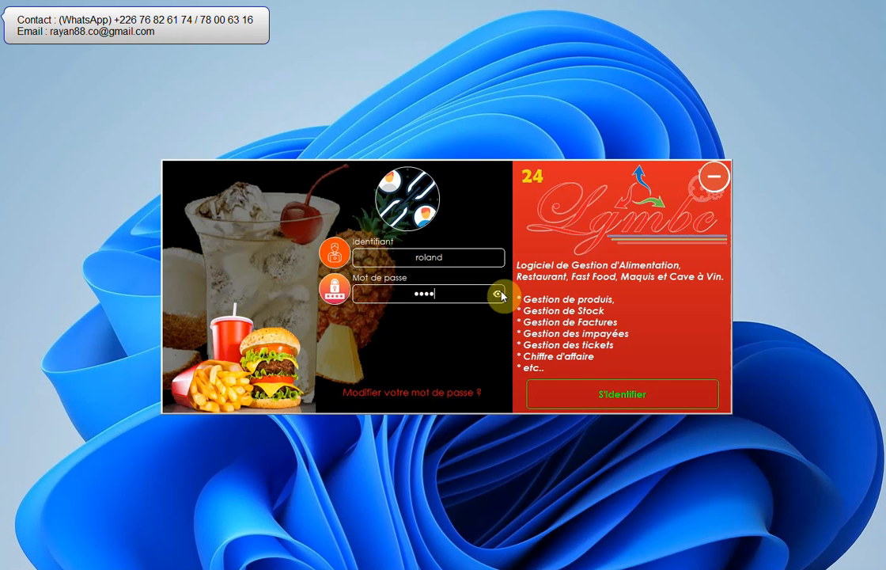
click(606, 392)
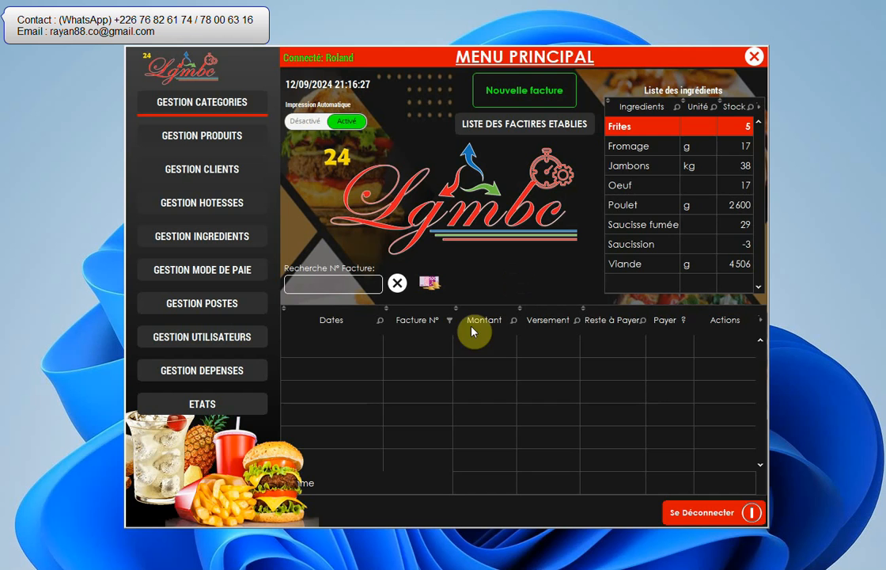
- Try to open the user management section from the new user's session
click(212, 342)
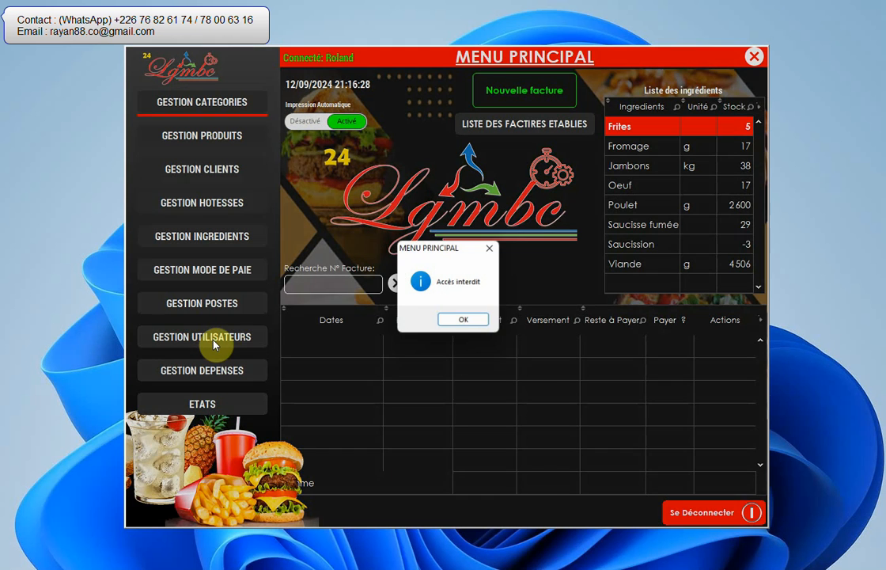